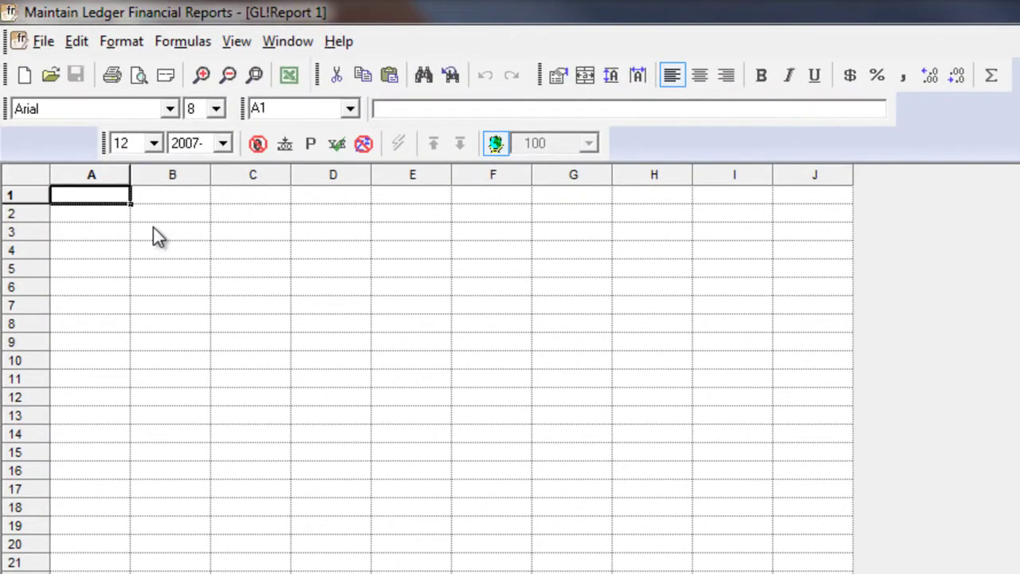
- Show the Account Groups panel and drop the Income Statement group onto cell A5
left_click(239, 44)
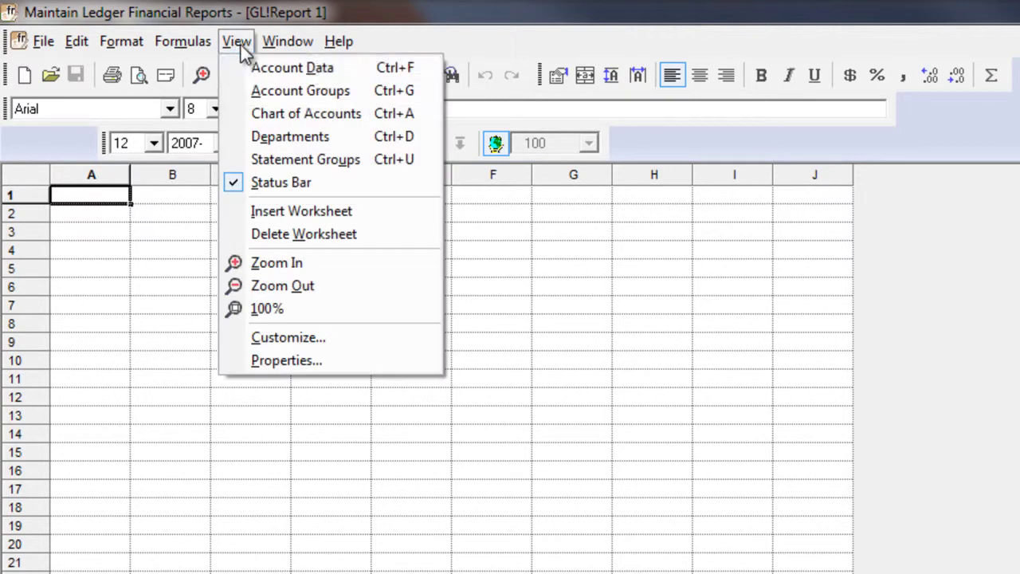
left_click(231, 94)
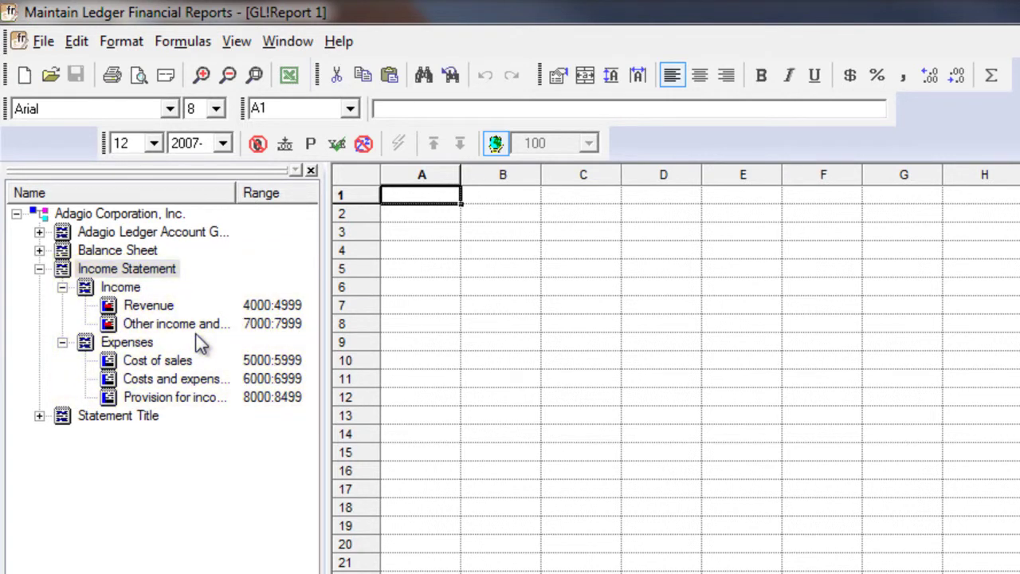
left_click(132, 269)
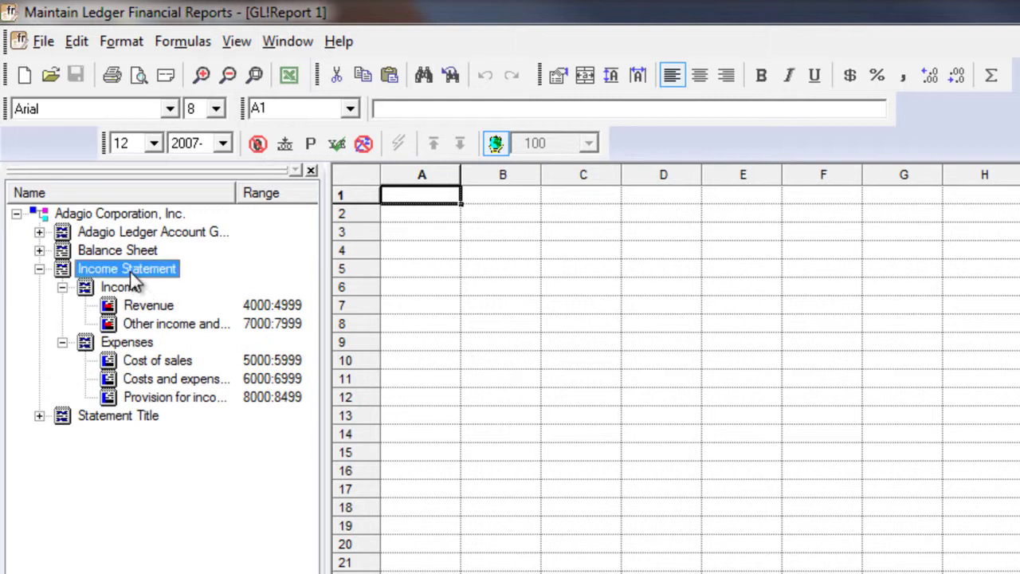
left_click_drag(131, 277, 427, 271)
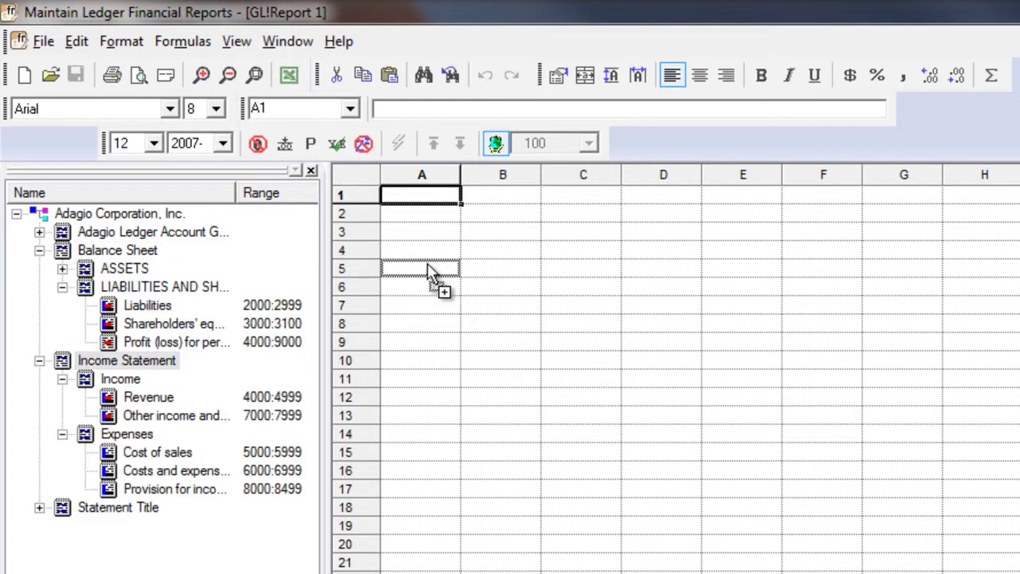
left_click_drag(427, 264, 427, 264)
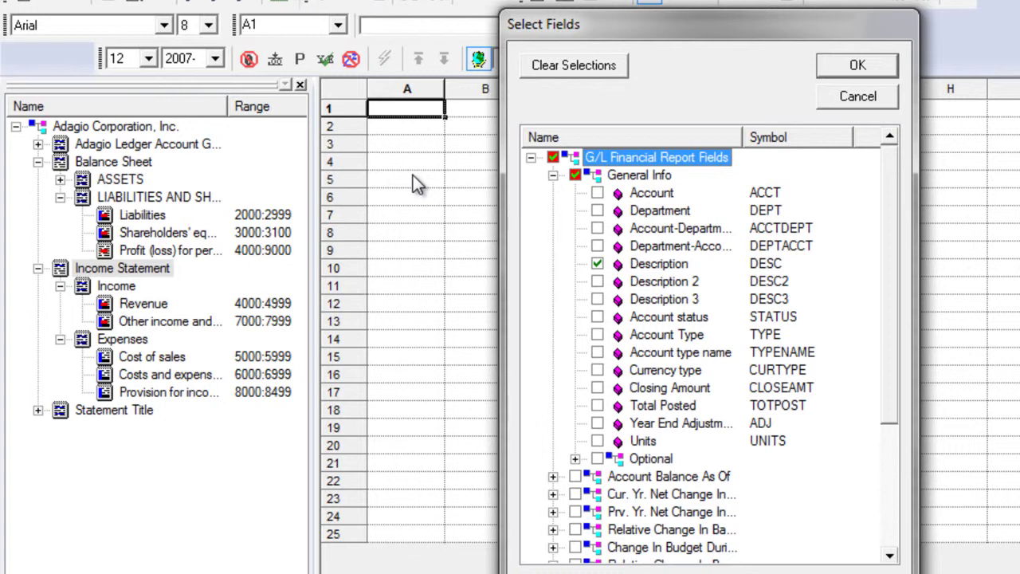
- Add current-year Selected Period, Year To Date, and Year To Date Budget fields alongside Description
left_click_drag(742, 137, 765, 137)
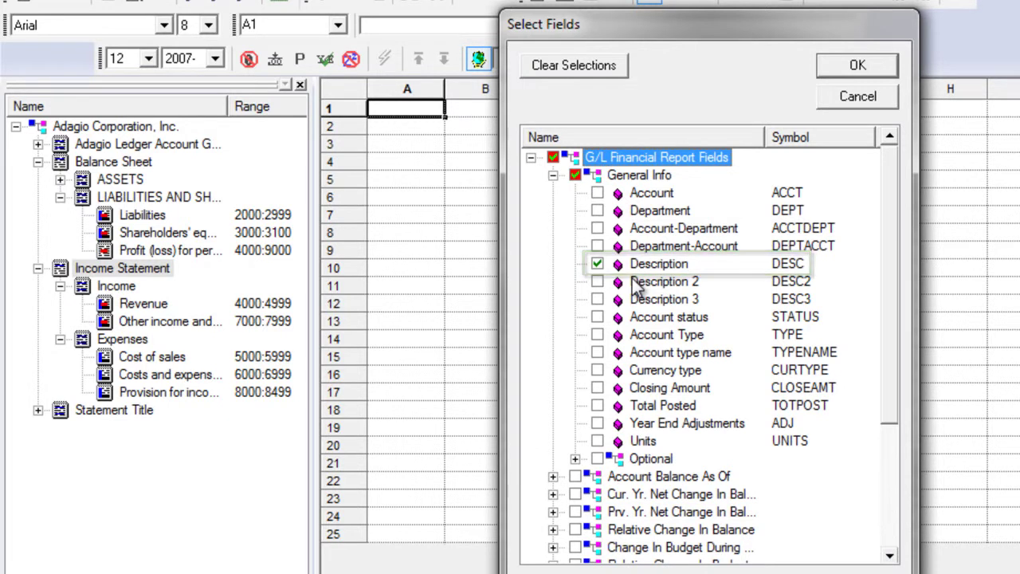
left_click(554, 175)
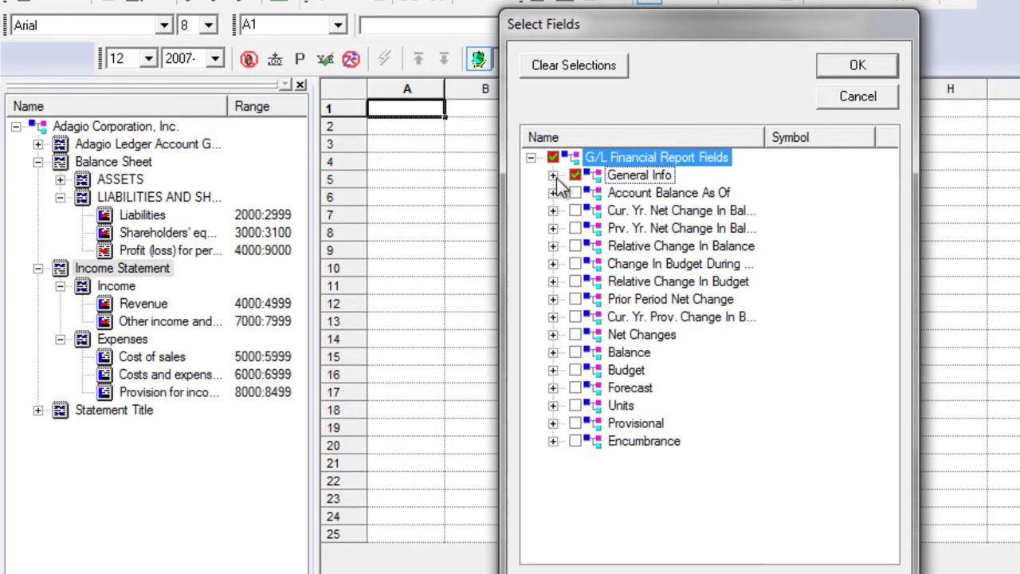
left_click(553, 211)
left_click(597, 176)
left_click(597, 228)
left_click(554, 157)
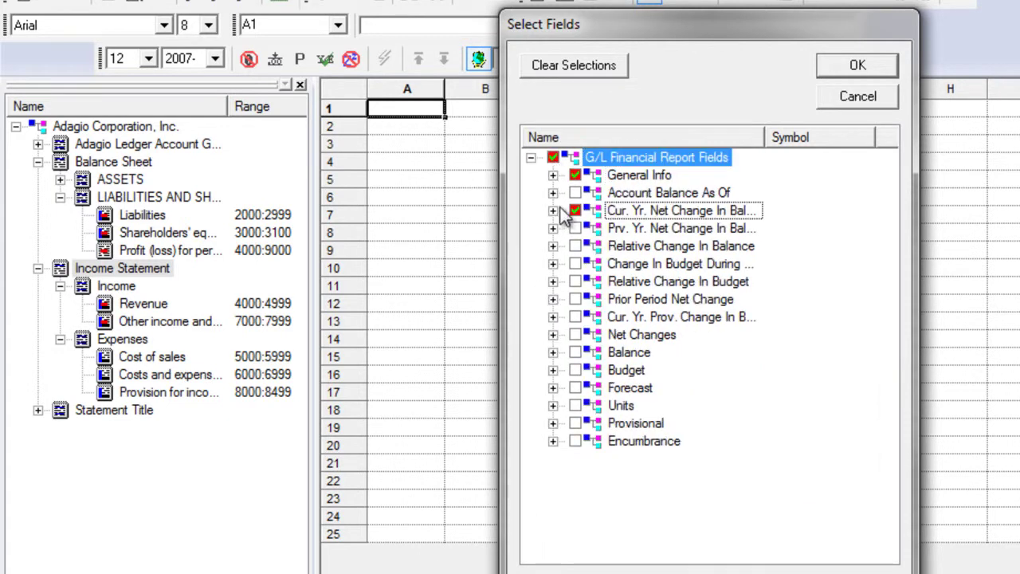
left_click(553, 281)
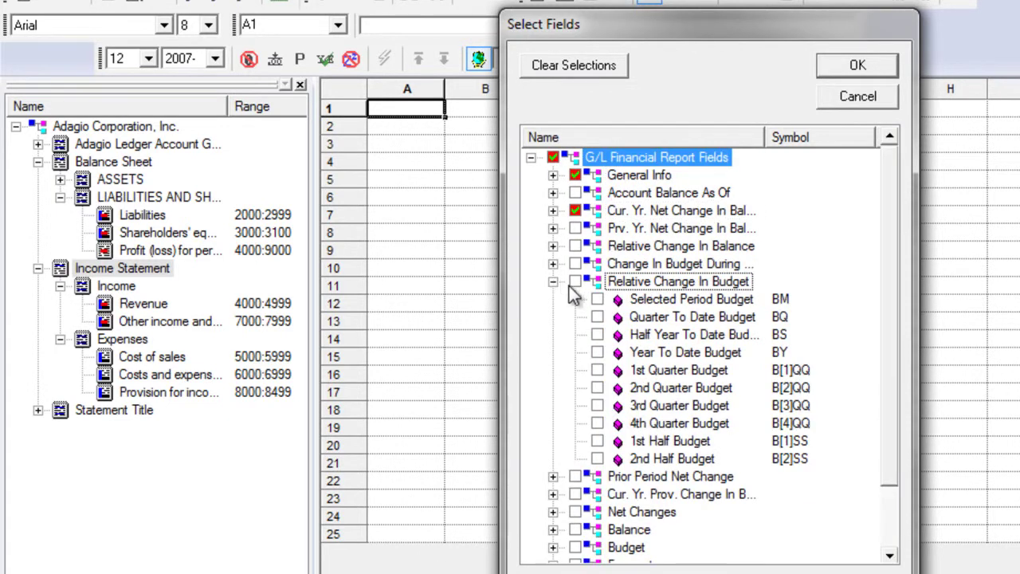
left_click(597, 352)
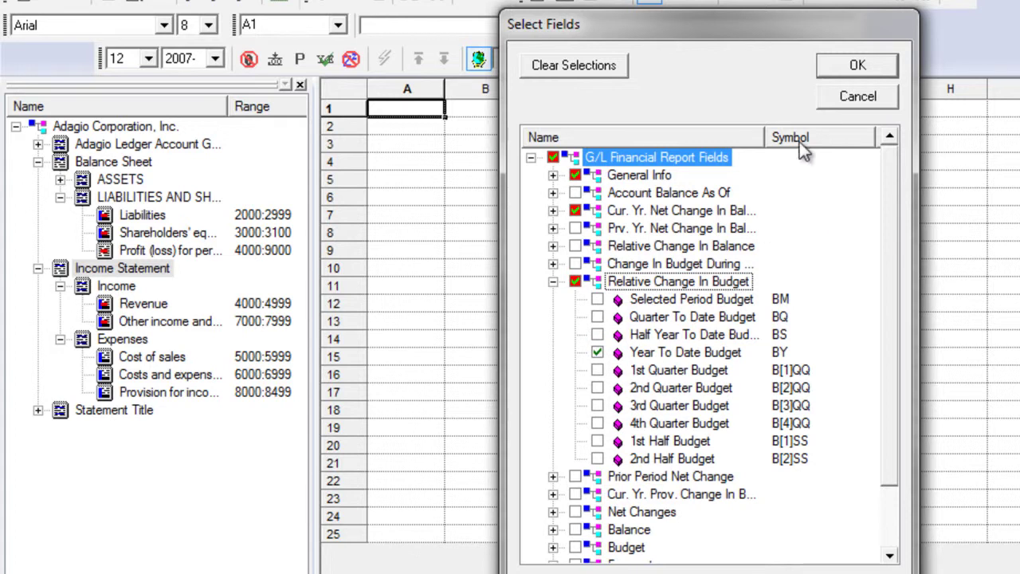
left_click(835, 65)
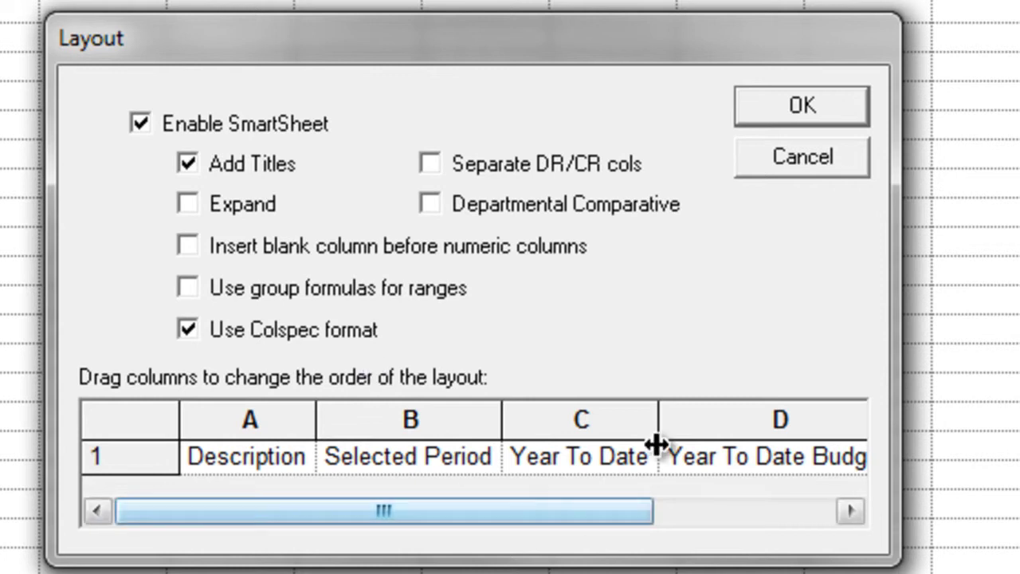
- Move Year To Date Budget to column C and insert blank columns before numeric columns
left_click(670, 418)
left_click_drag(704, 431, 556, 443)
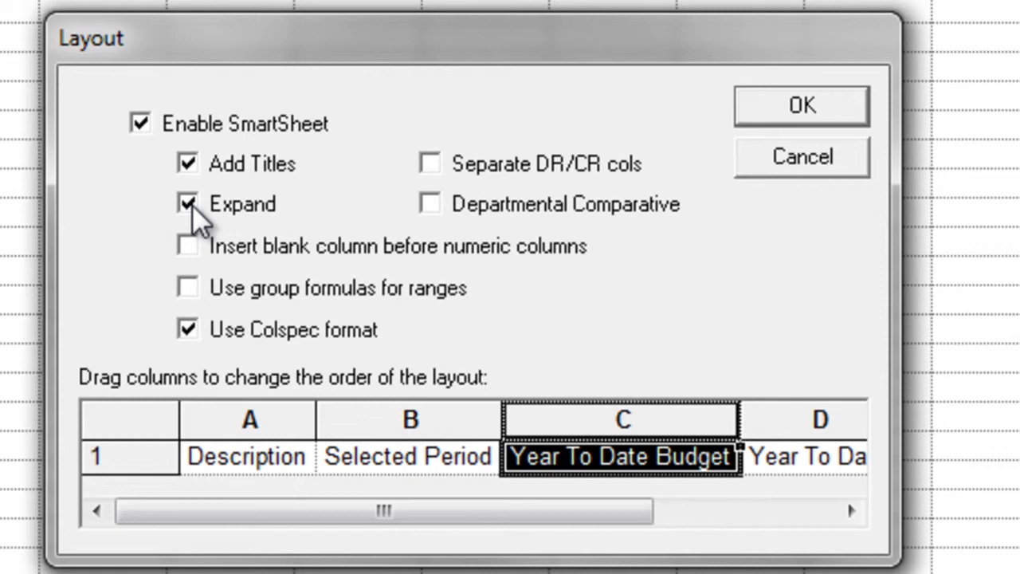
left_click(184, 248)
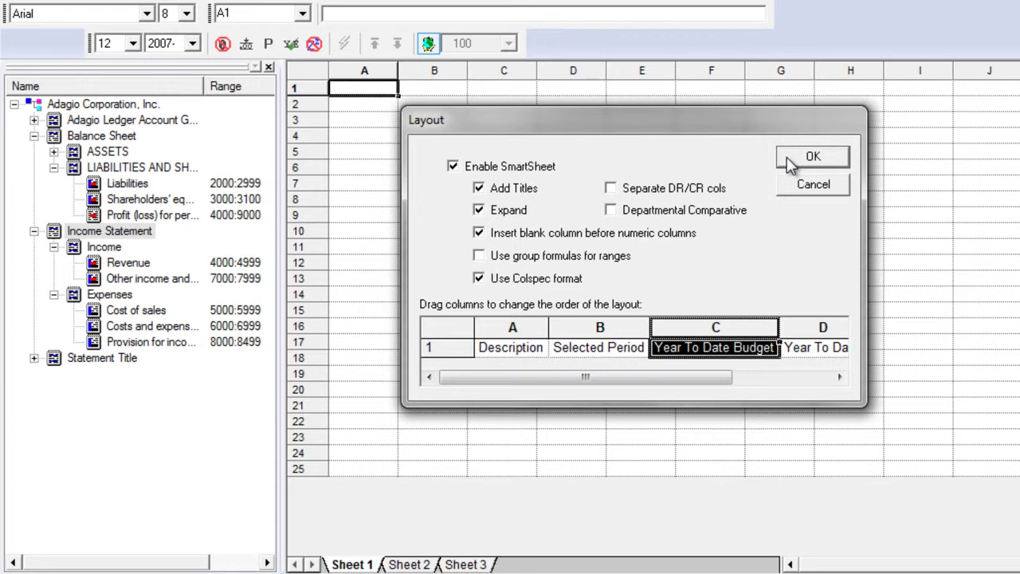
- Generate the Income Statement report, then collapse and re-expand its account ranges
left_click(788, 159)
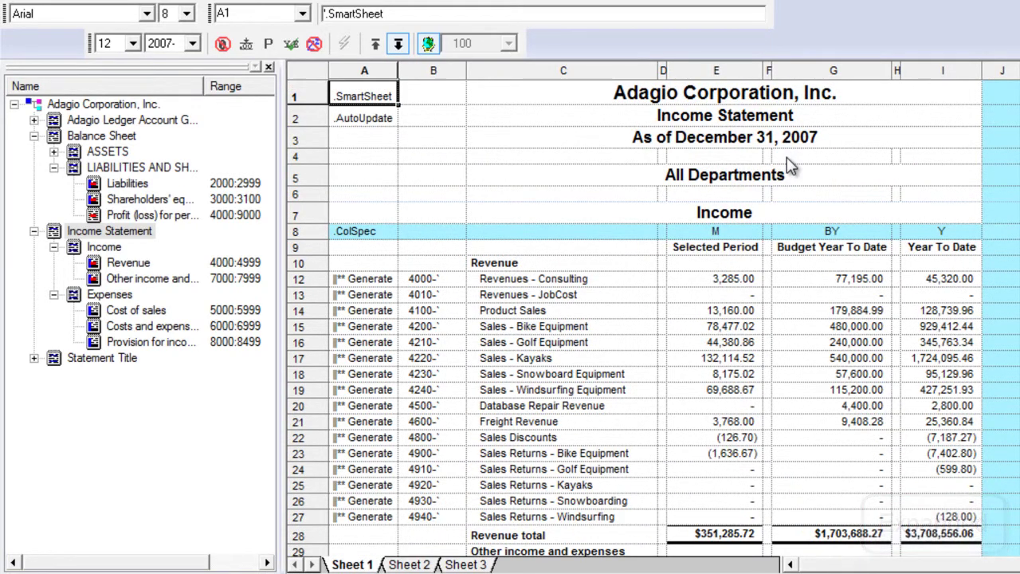
left_click(376, 44)
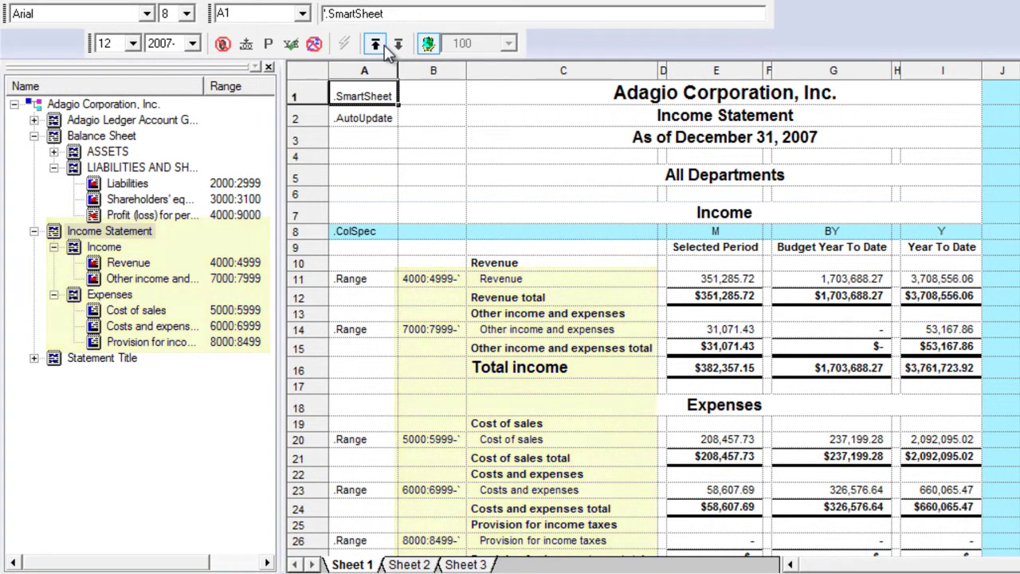
left_click(398, 43)
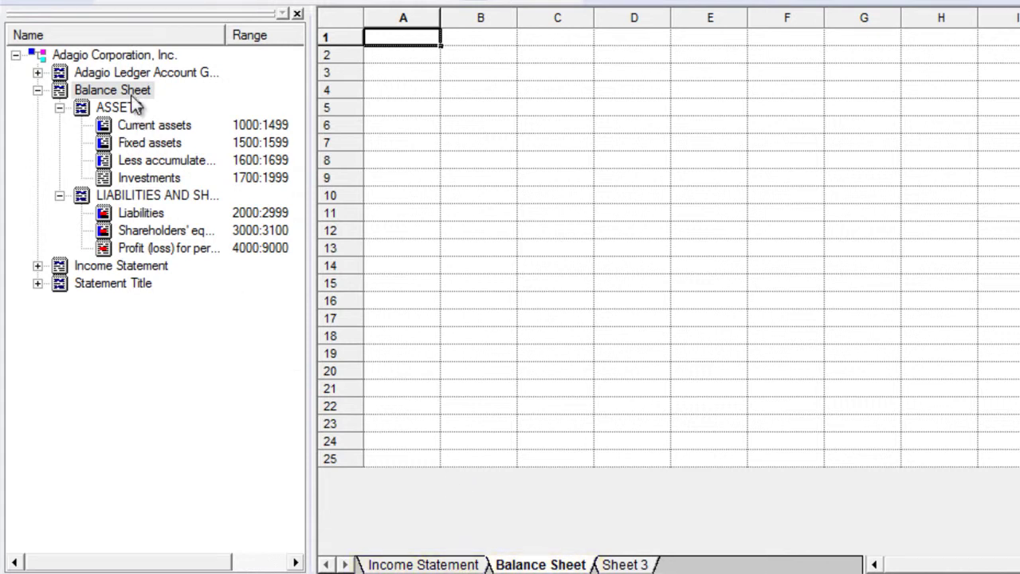
- Drop the Balance Sheet account group onto cell A5 of the Balance Sheet sheet
left_click_drag(133, 99, 405, 114)
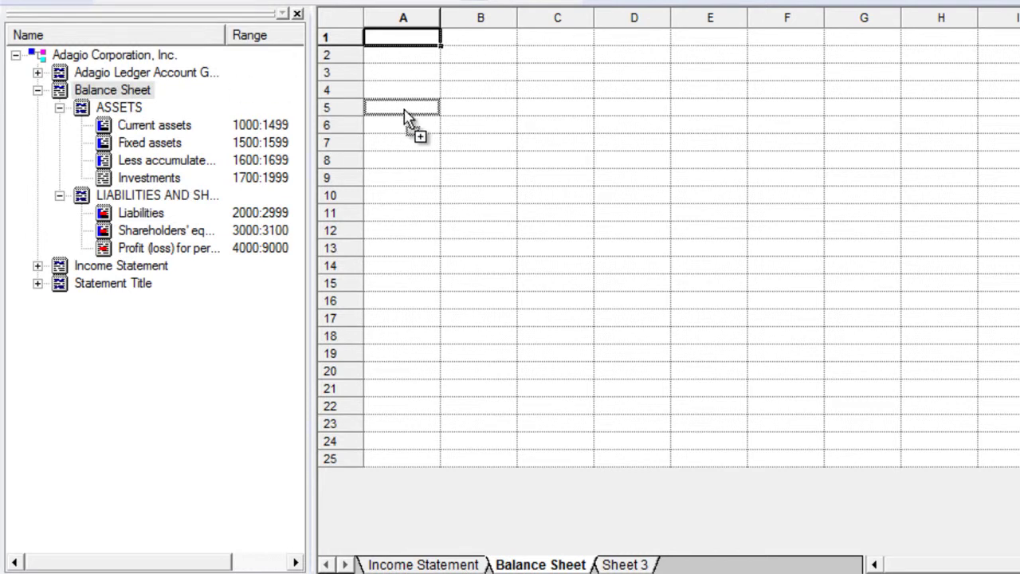
left_click_drag(404, 114, 405, 118)
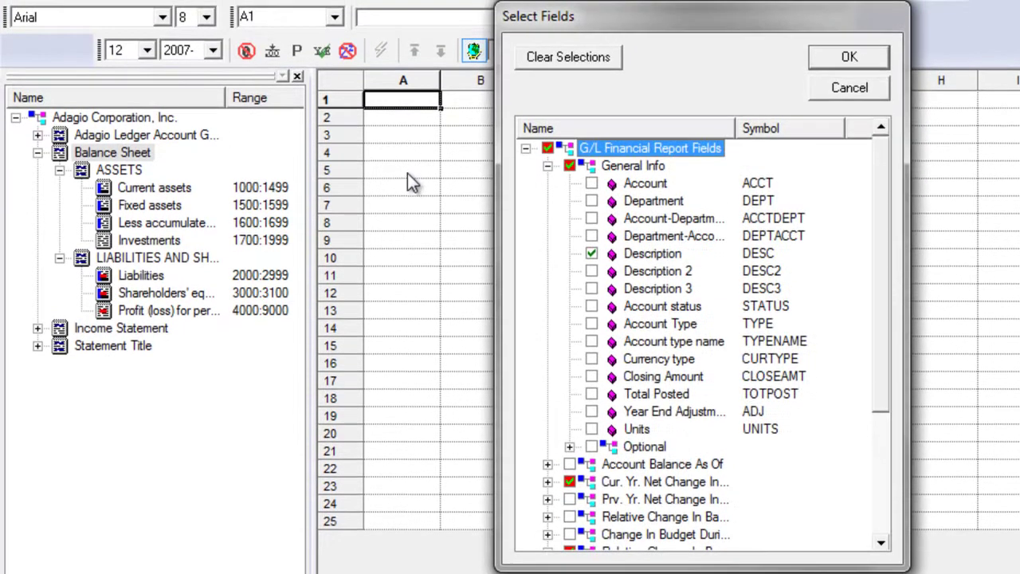
- Choose Bal. End Selected Period under Account Balance As Of as the amount field
left_click(548, 481)
left_click_drag(876, 371, 869, 340)
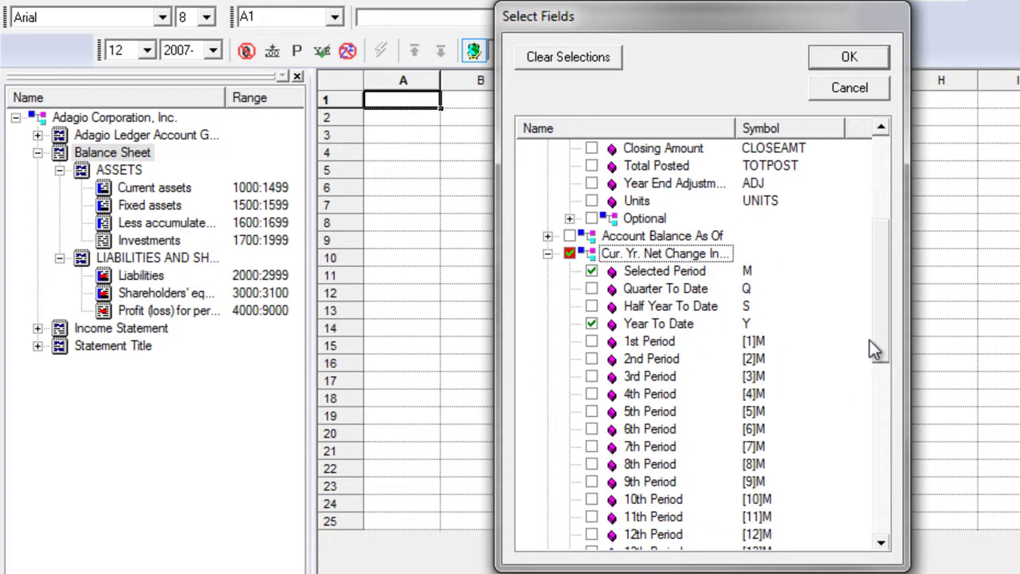
left_click_drag(870, 341, 867, 243)
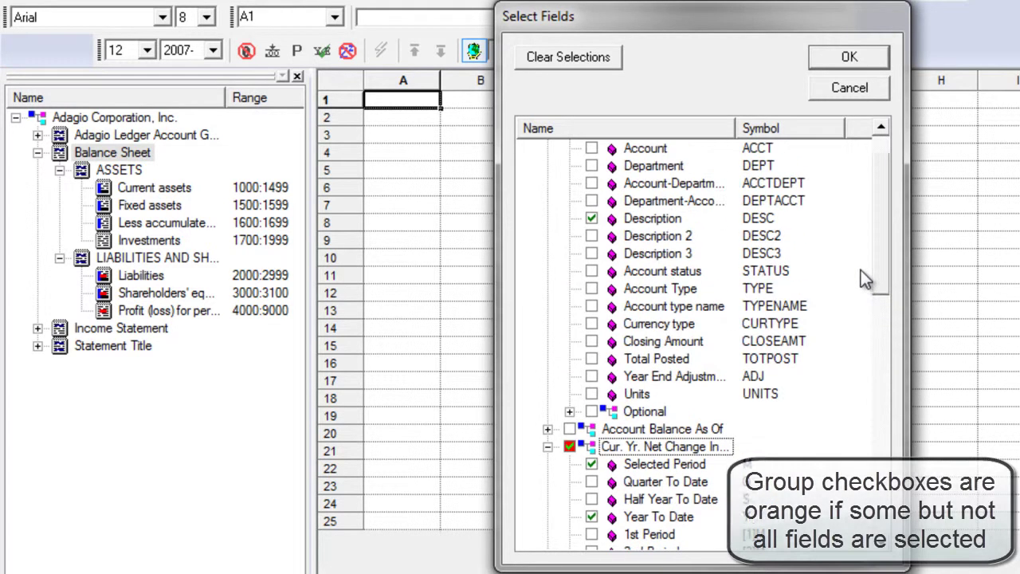
left_click(548, 481)
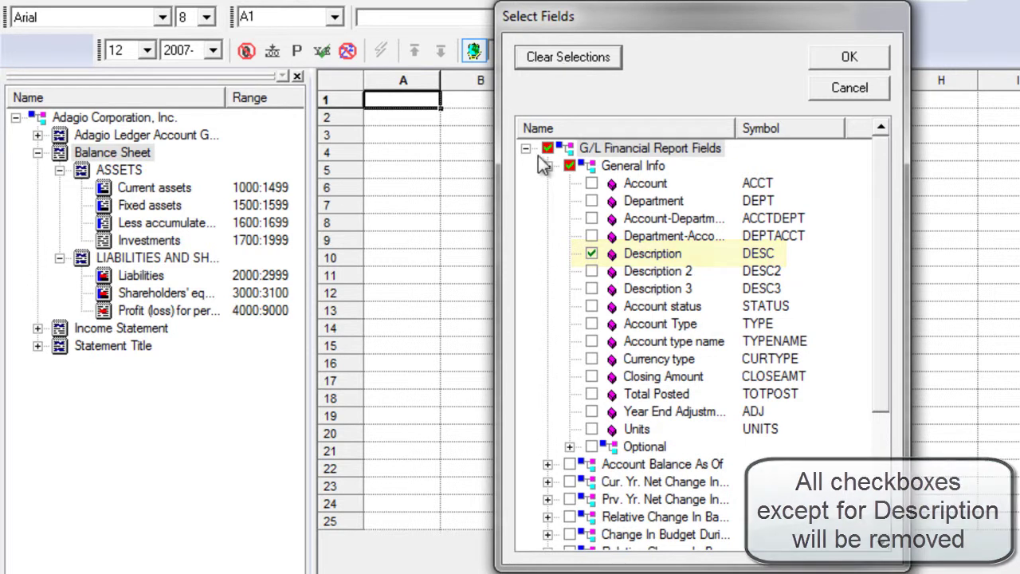
left_click(548, 465)
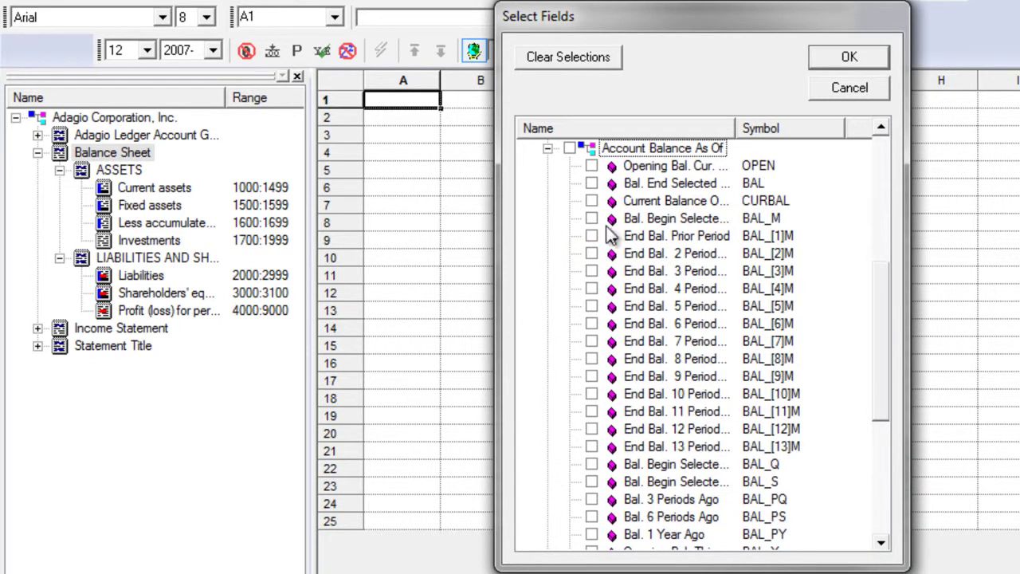
left_click(591, 183)
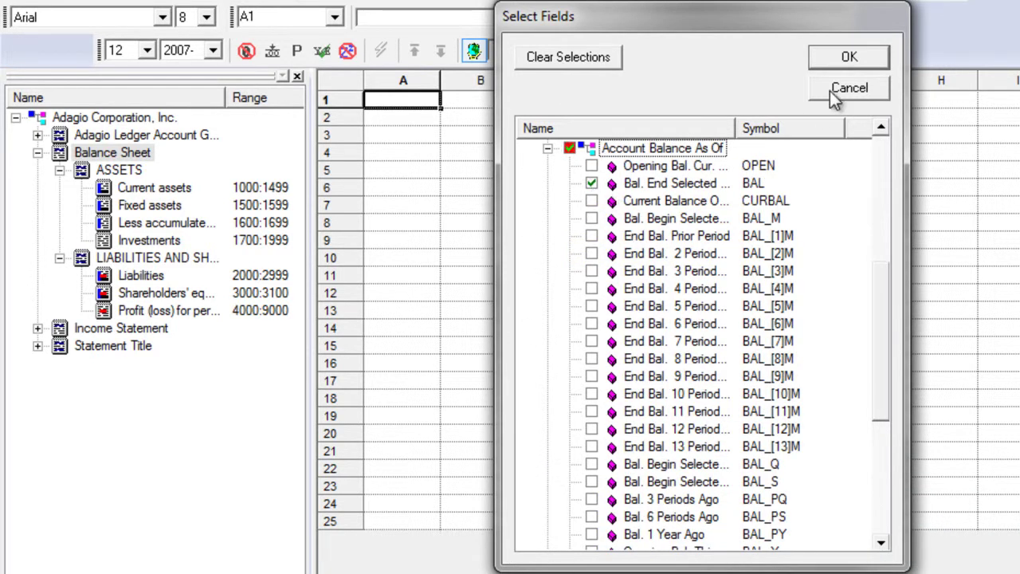
left_click(833, 61)
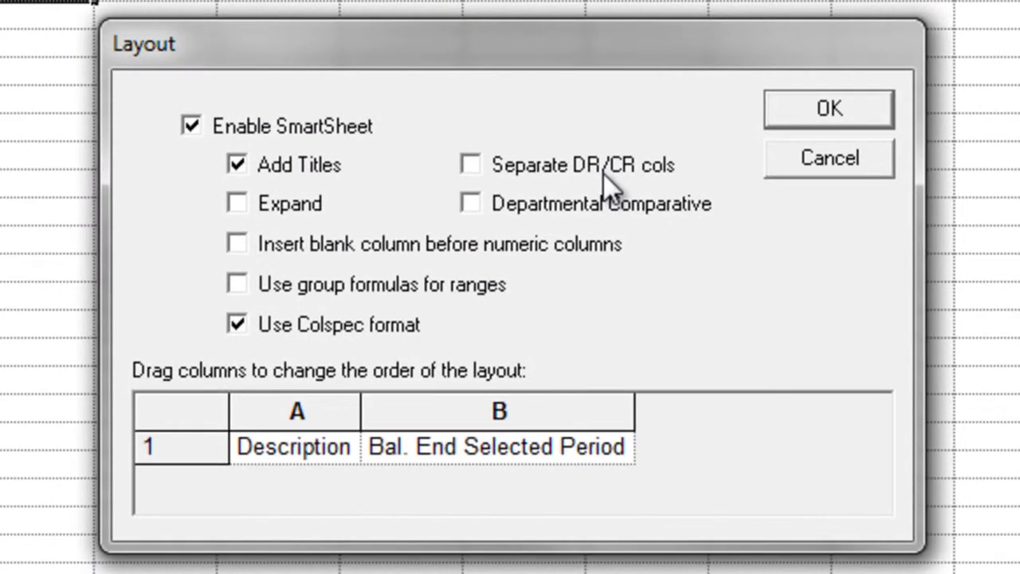
- Turn on Separate DR/CR columns in the Balance Sheet layout
left_click(477, 166)
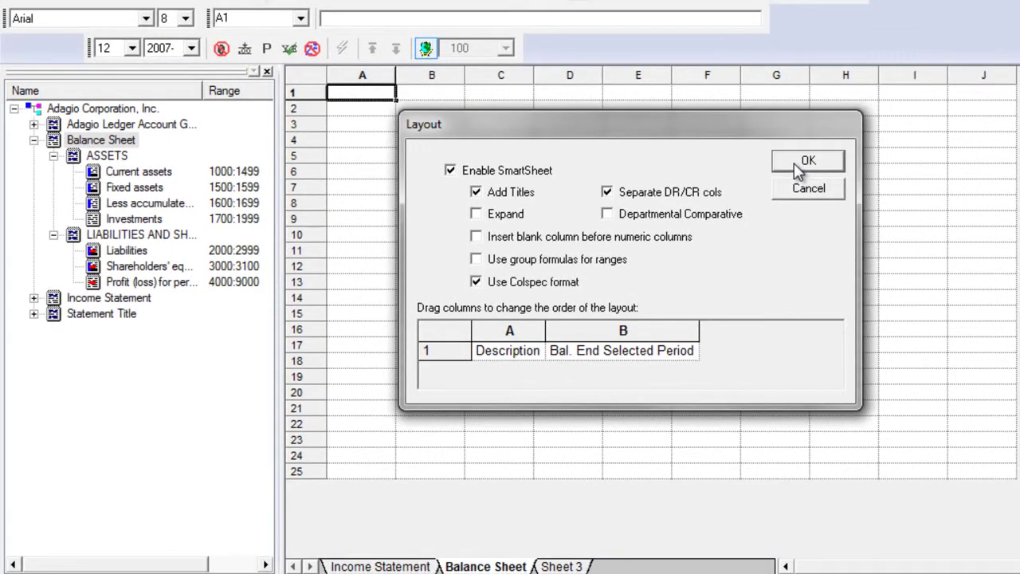
- Generate the Balance Sheet report and expand its ranges into individual account rows
left_click(796, 166)
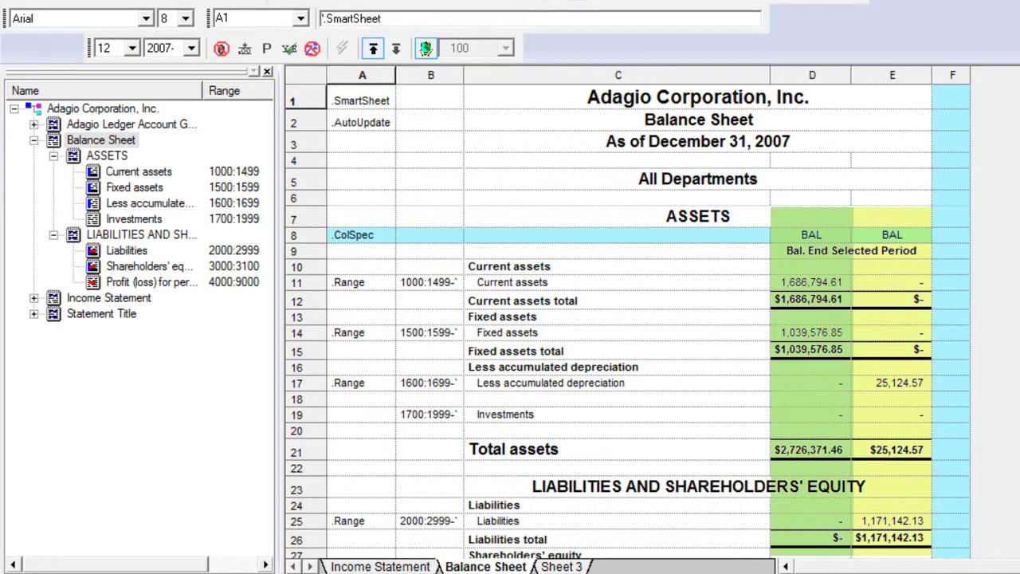
scroll(628, 383, "down", 2)
scroll(628, 382, "down", 1)
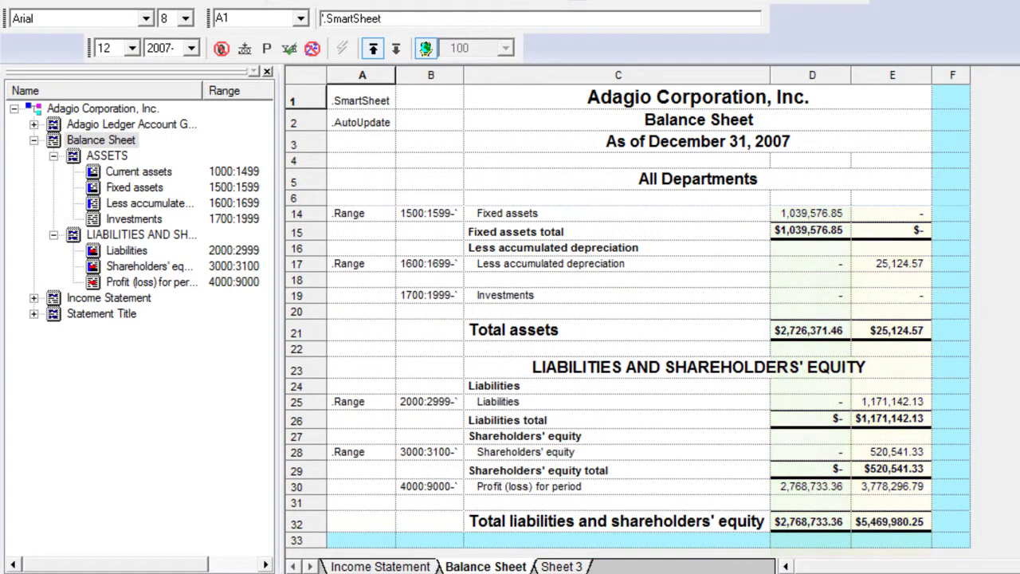
scroll(628, 383, "up", 1)
scroll(628, 383, "up", 2)
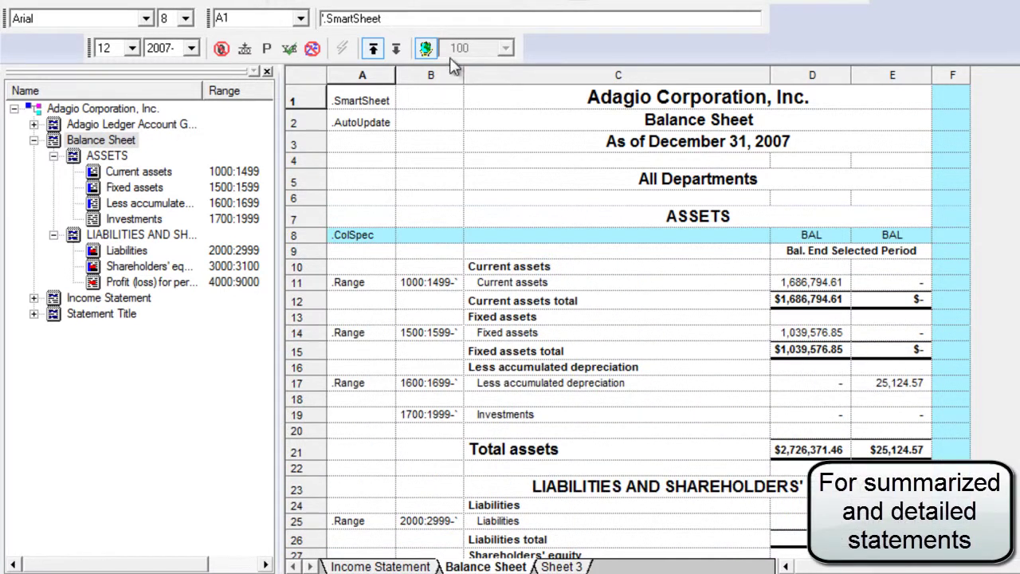
left_click(396, 49)
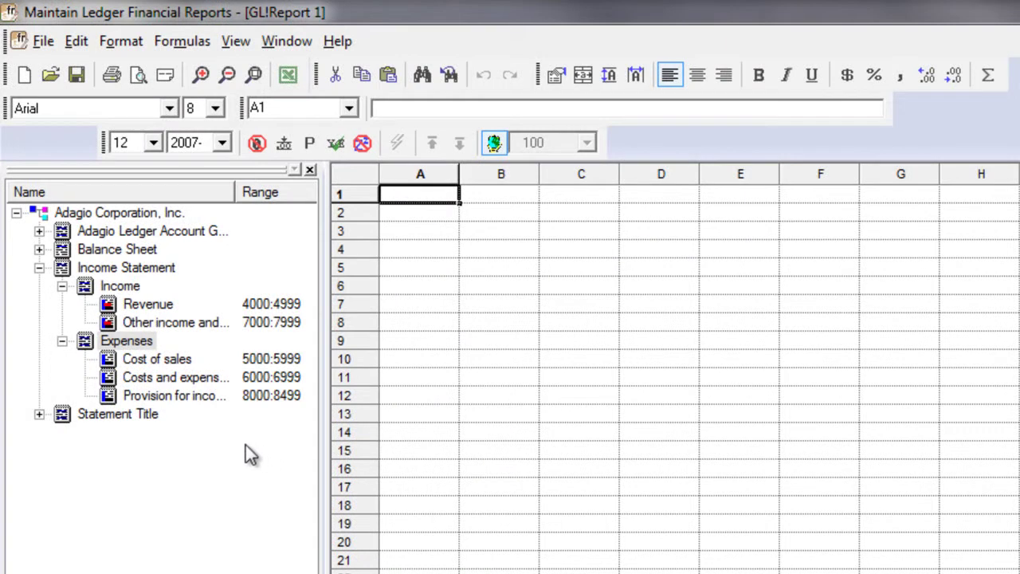
- Place Expenses at A6 with a Year To Date field as a departmental comparative report
mouse_move(138, 352)
left_mouse_down()
mouse_move(403, 289)
mouse_move(398, 275)
left_mouse_up()
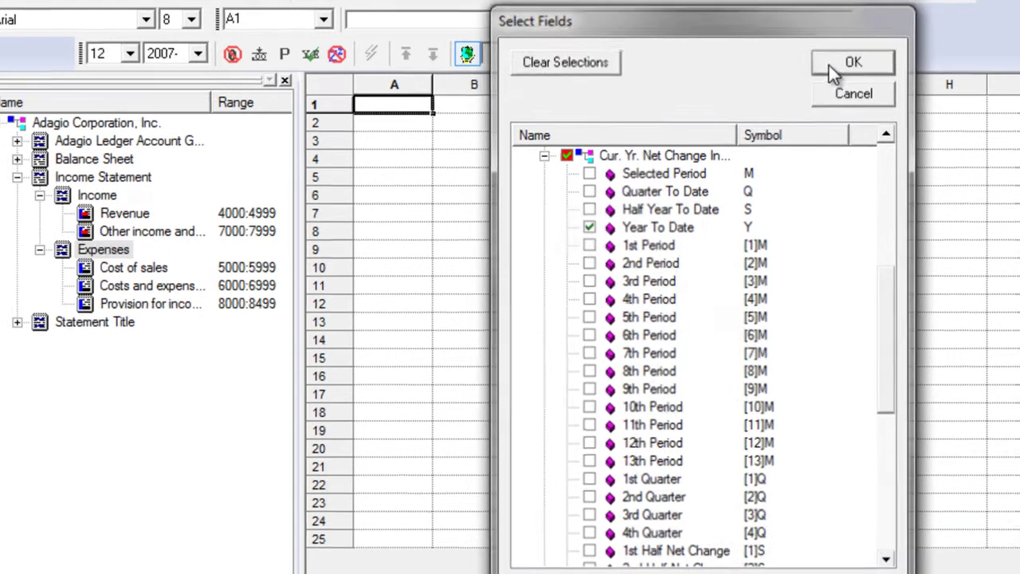
left_click(835, 63)
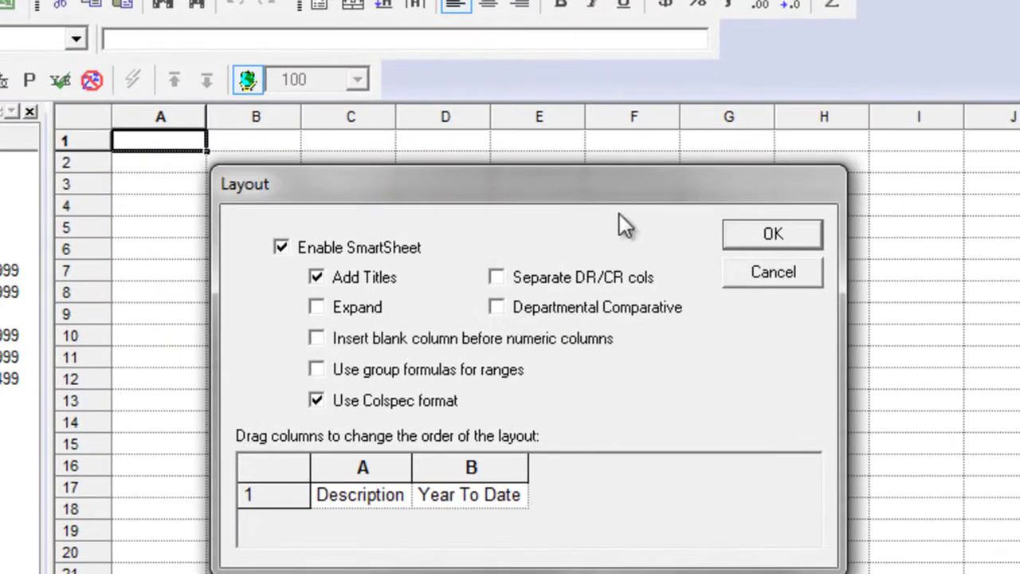
left_click(495, 310)
- Select departments 100 East Coast USA, 200 East Coast Canada, and 250 West Coast Canada
left_click(753, 235)
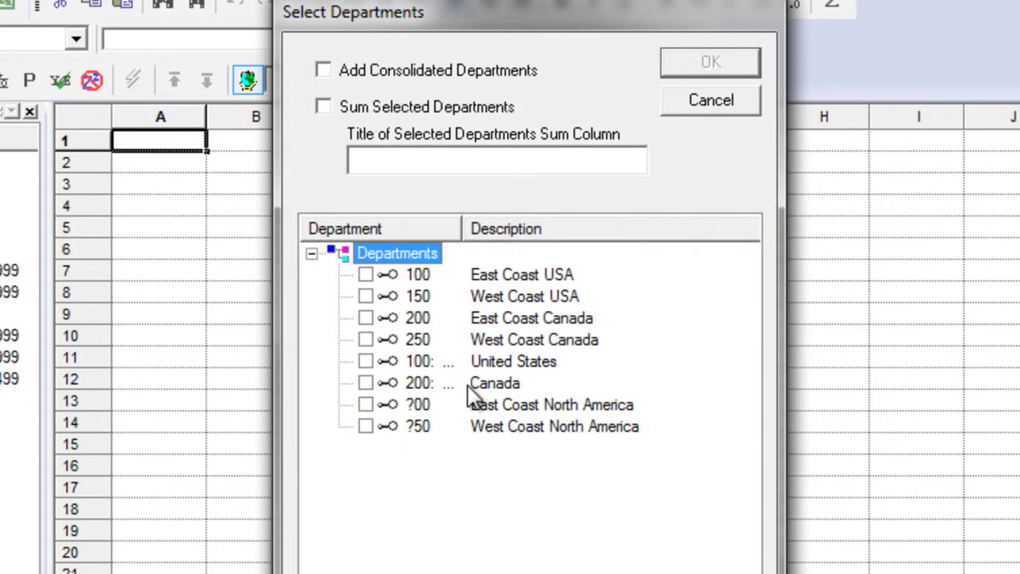
left_click_drag(462, 229, 504, 229)
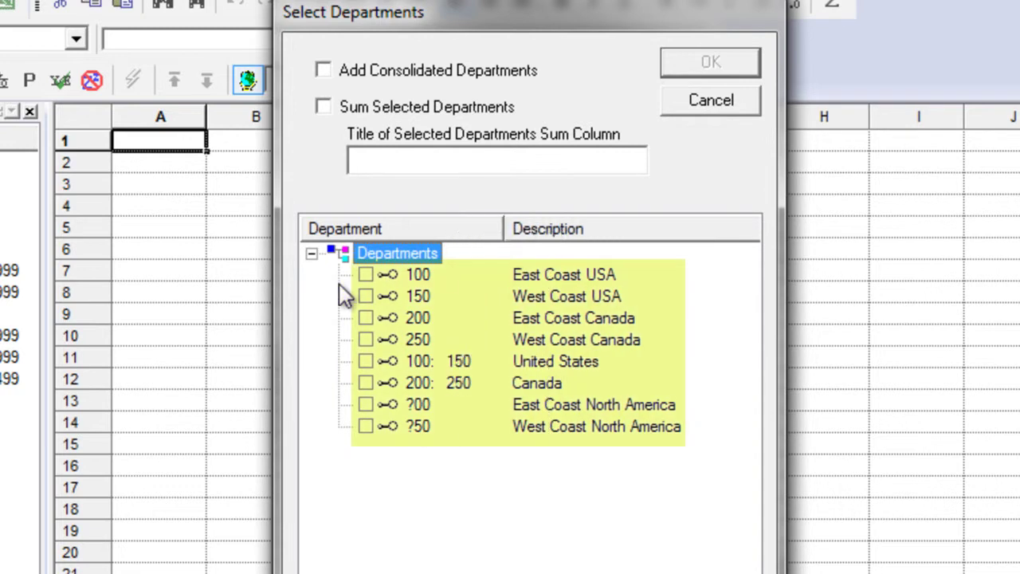
left_click(365, 274)
left_click(365, 318)
left_click(365, 339)
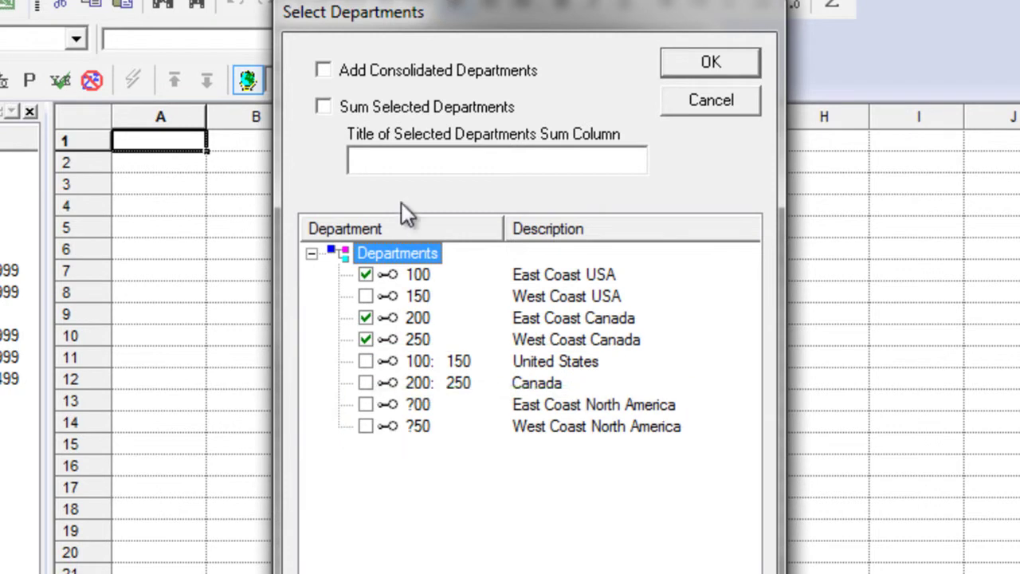
- Add a summed column titled 'Total' and generate the Expenses by Department report
left_click(339, 107)
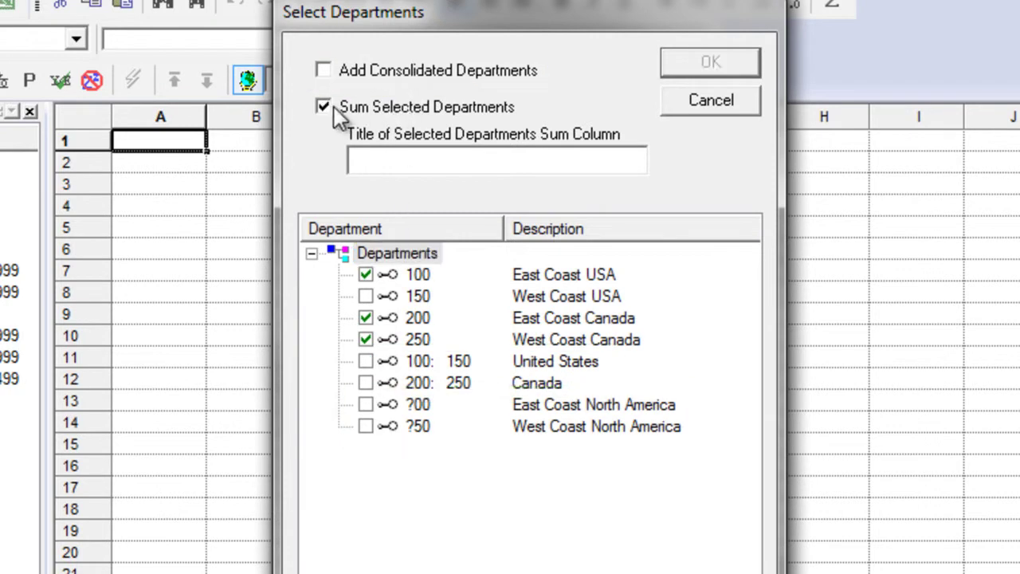
type("Total")
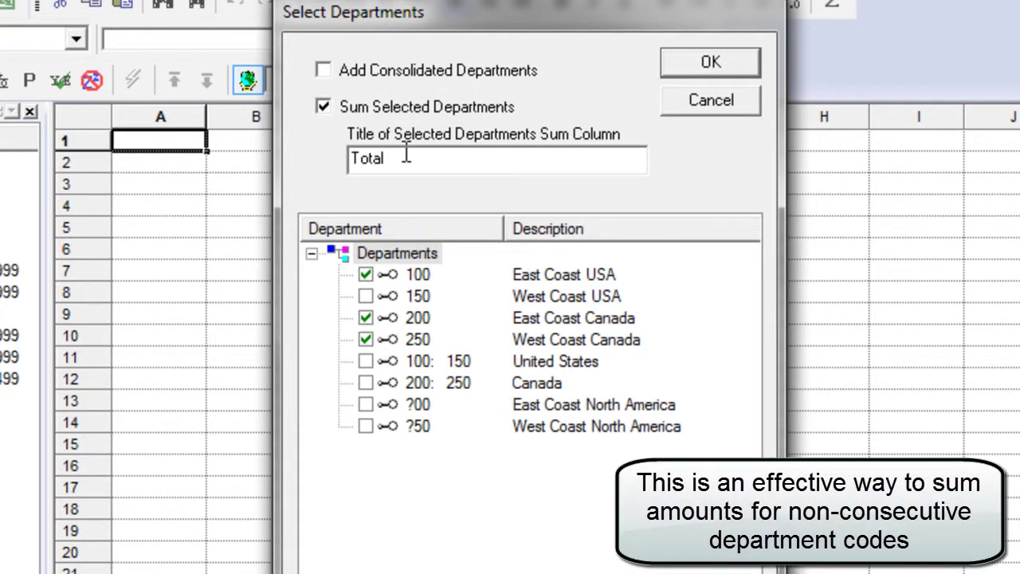
left_click(713, 70)
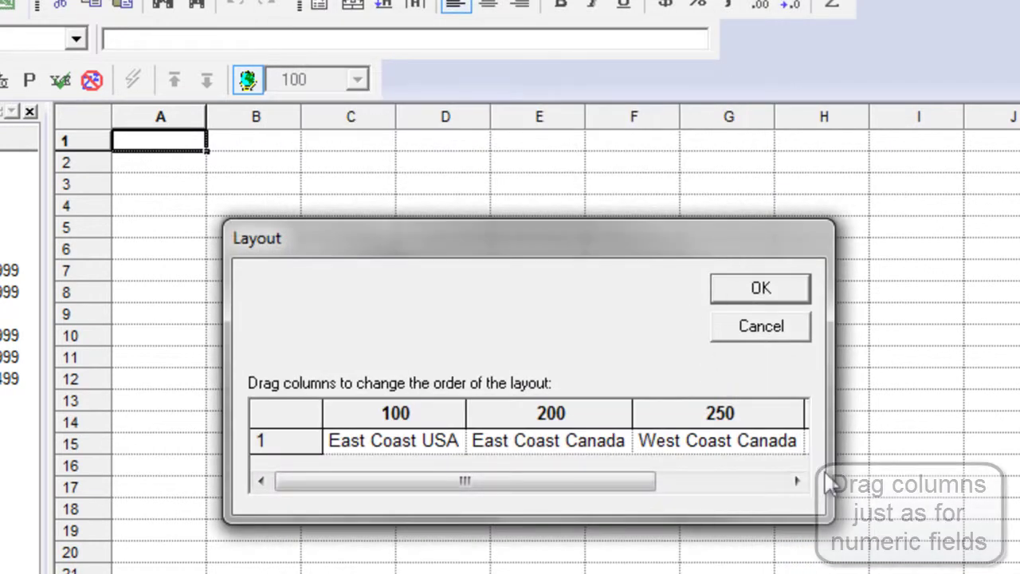
left_click_drag(826, 471, 963, 453)
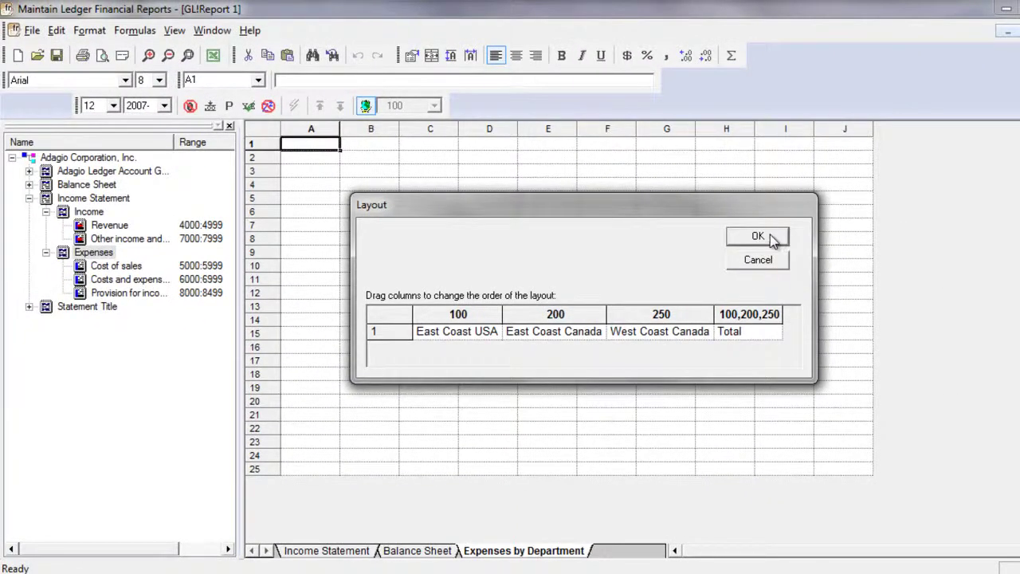
left_click(757, 237)
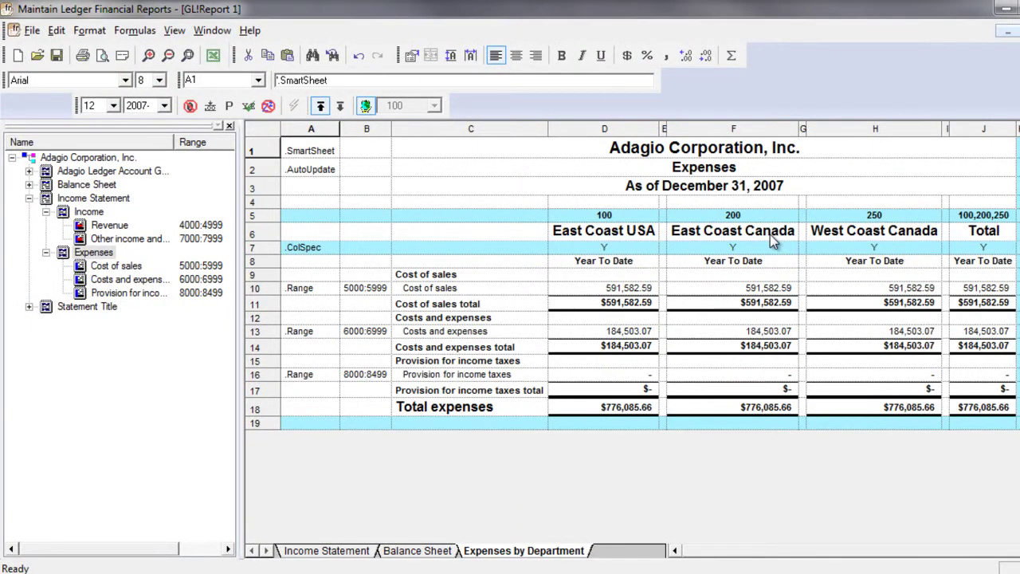
- Expand the Expenses by Department ranges into individual account rows and review them down the sheet
left_click(341, 106)
scroll(401, 141, "down", 2)
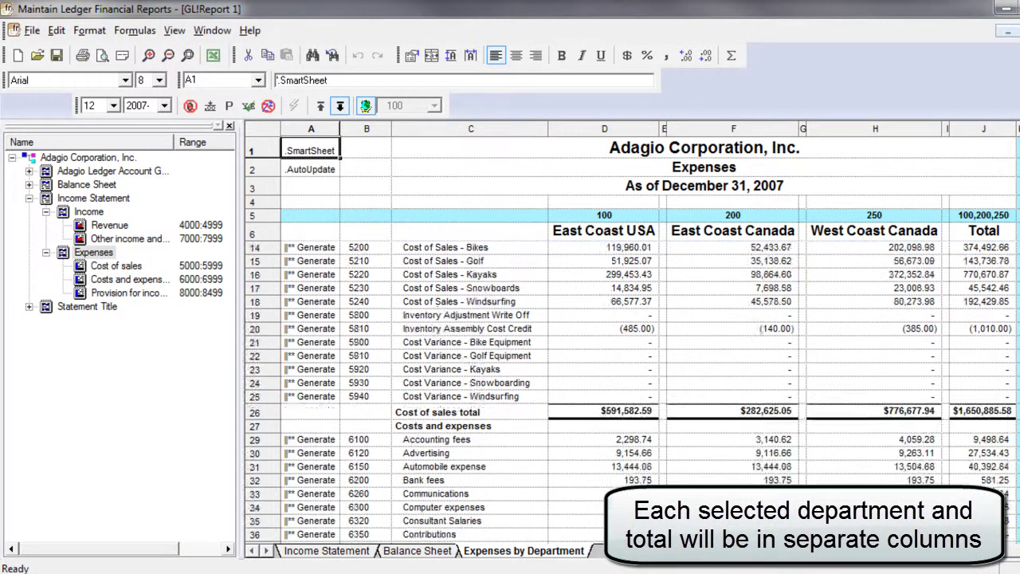
scroll(401, 141, "down", 5)
scroll(401, 141, "down", 4)
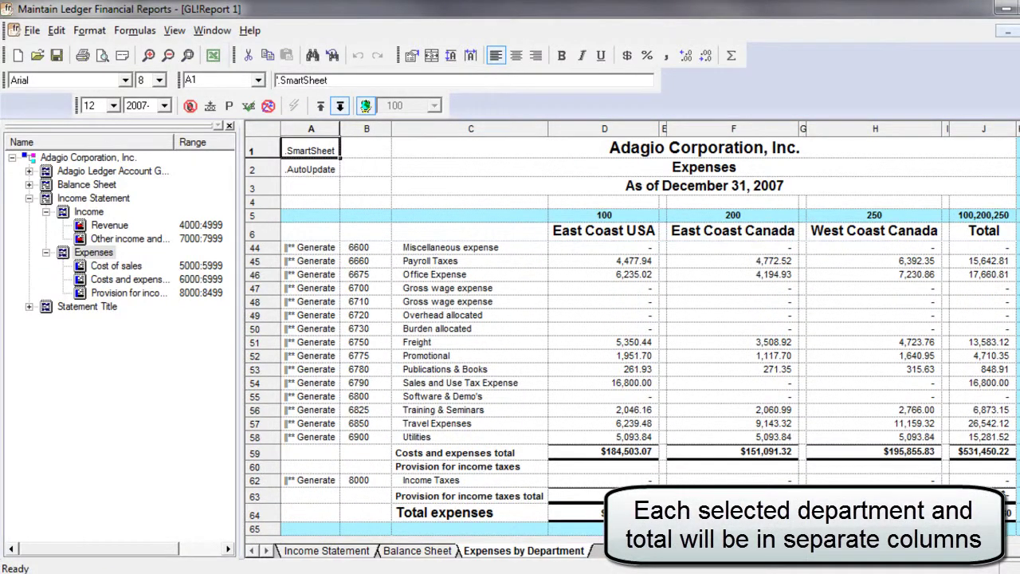